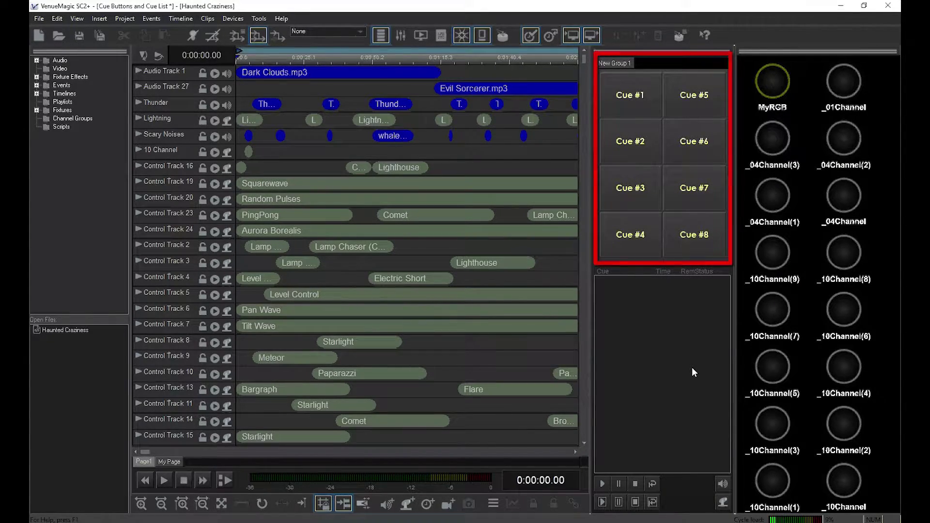
Step: Assign the Control Tracks--Channel Merging timeline to the Cue #1 button and play that cue
left_click(37, 93)
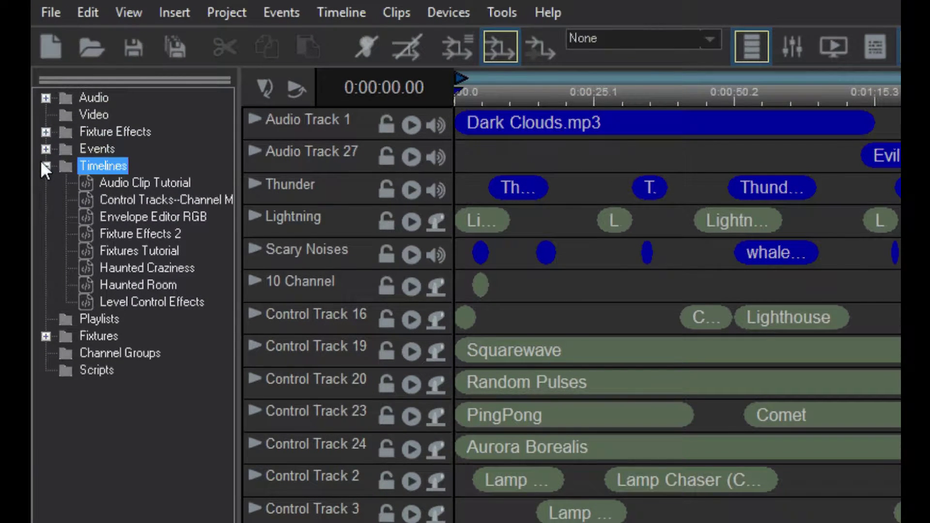
left_click_drag(137, 203, 531, 225)
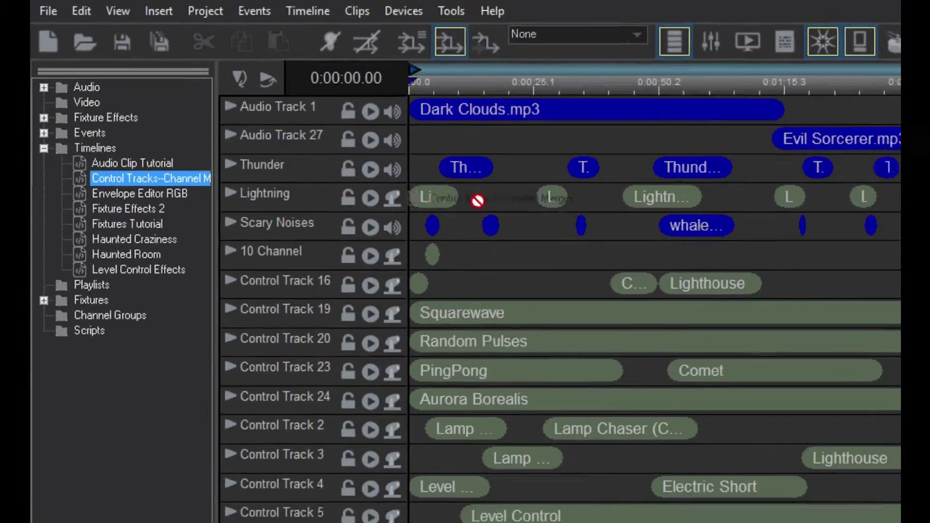
left_click_drag(477, 200, 763, 115)
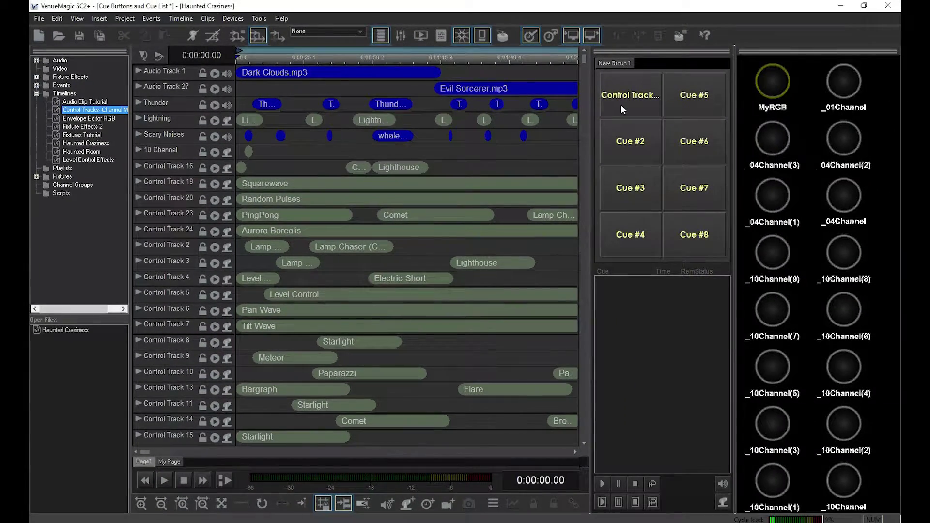
left_click(621, 105)
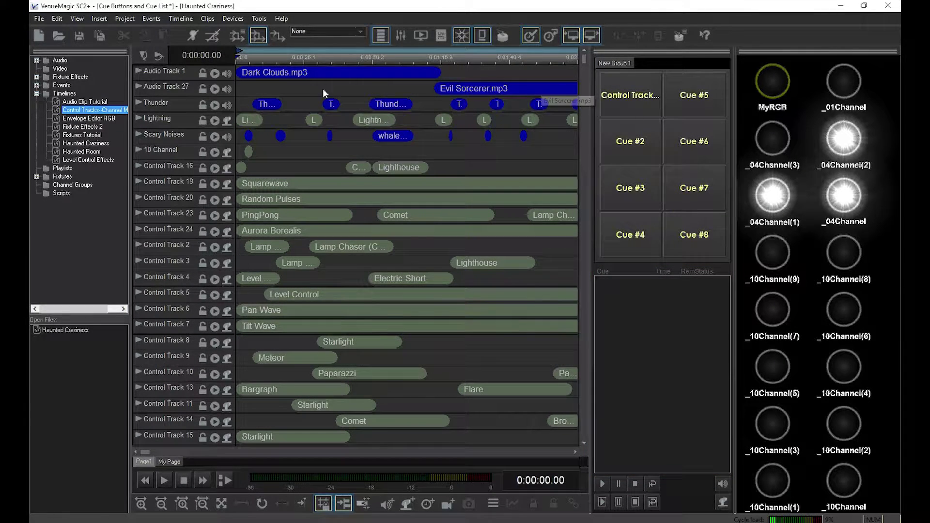
Step: Add a cue button for the Envelope Editor RGB timeline beneath the existing cue buttons, and delete that button again
left_click(99, 120)
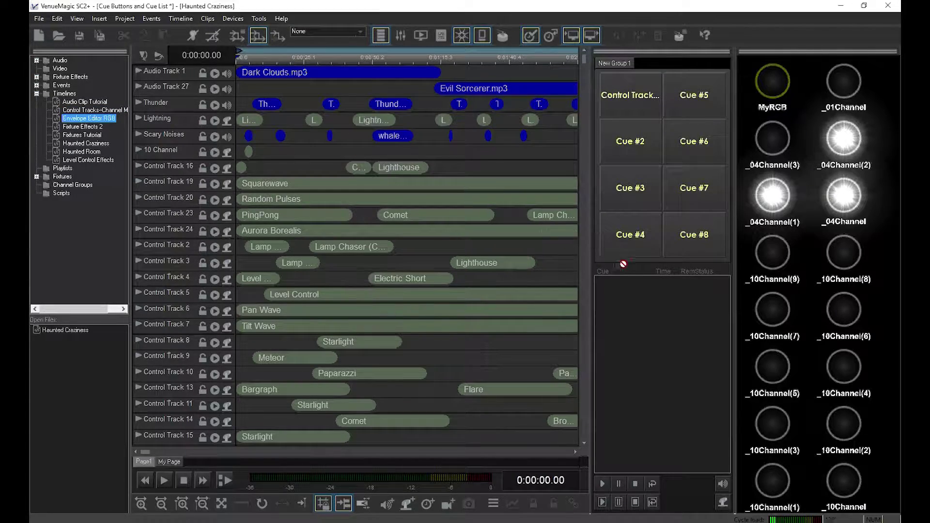
left_click_drag(641, 258, 642, 257)
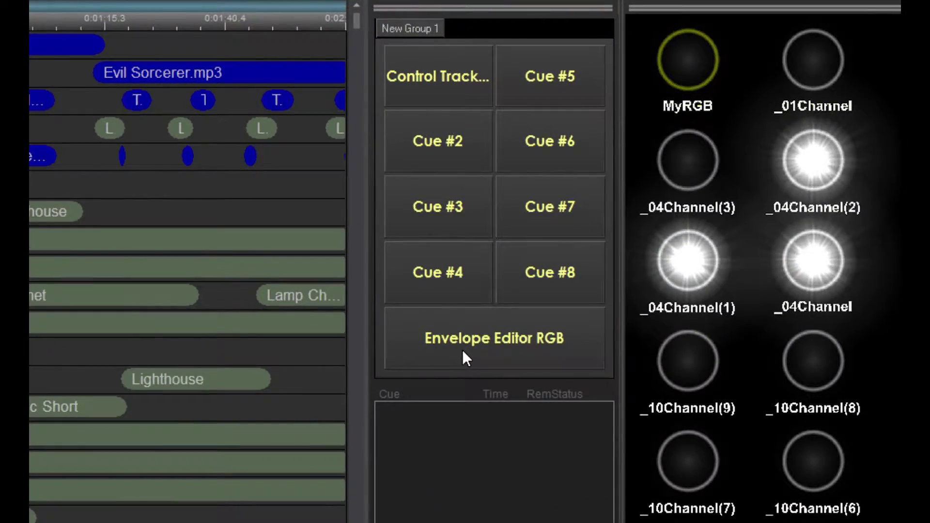
right_click(463, 351)
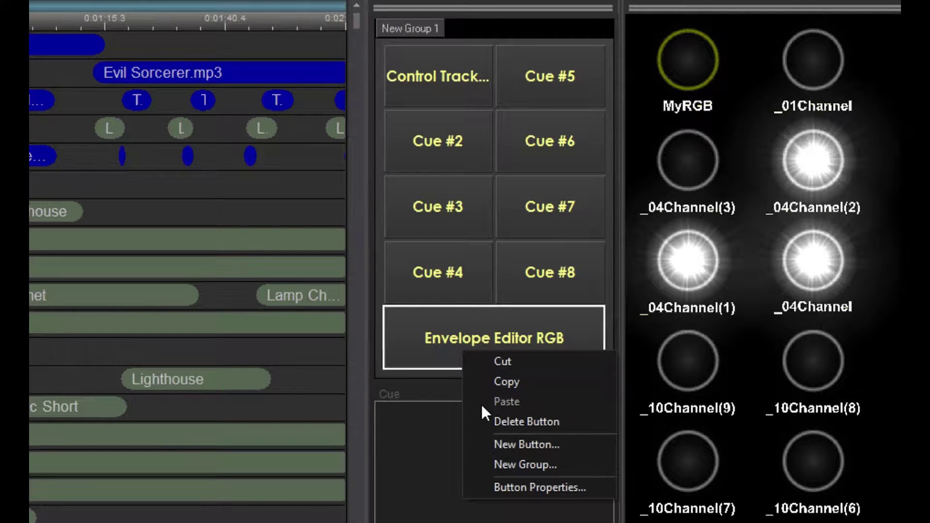
left_click(485, 421)
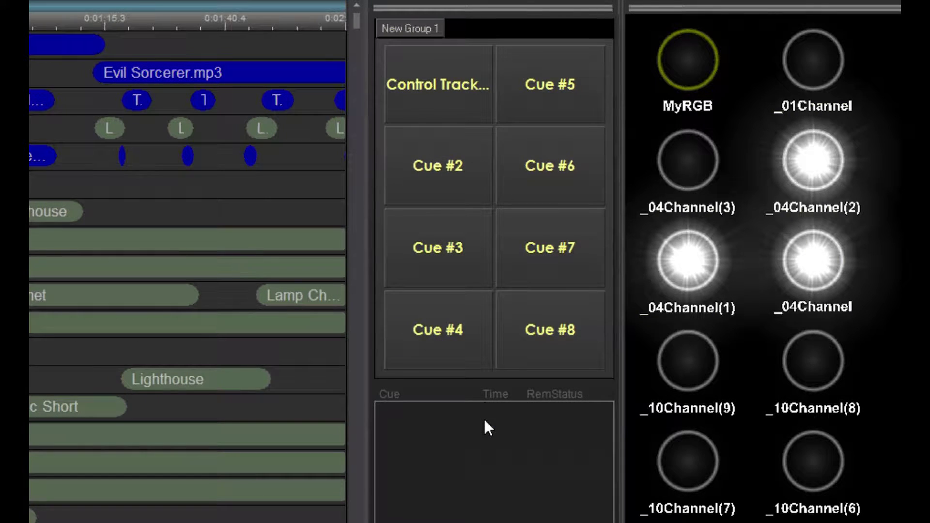
Step: Reorder the cue buttons by moving Cue #4 ahead of Cue #2 and the Control Tracks button to the end of the group
left_click_drag(460, 349, 428, 144)
left_click_drag(457, 85, 555, 351)
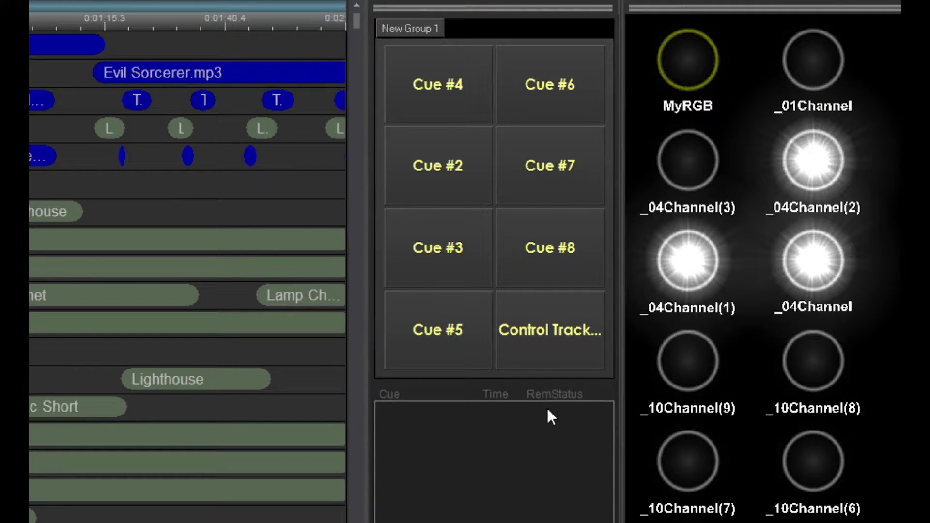
Step: Create a new cue button group named "My Buttons"
right_click(456, 28)
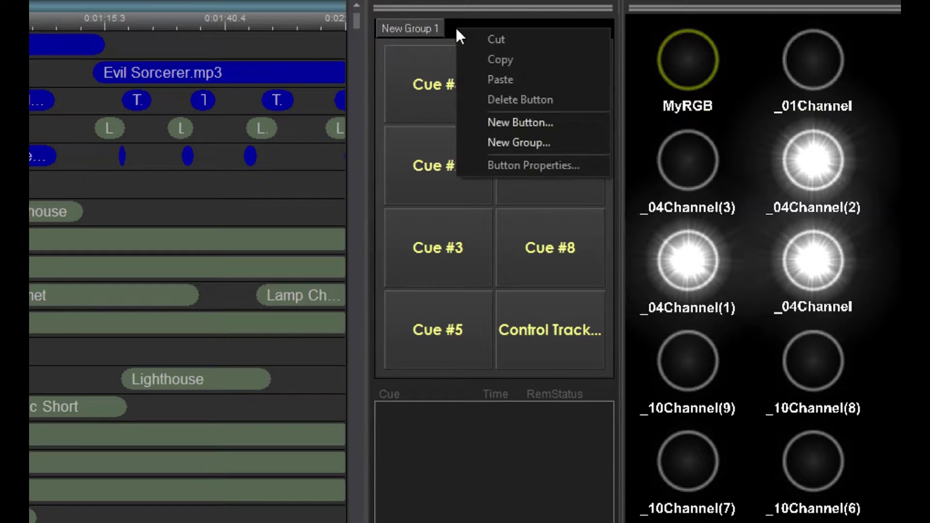
left_click(509, 138)
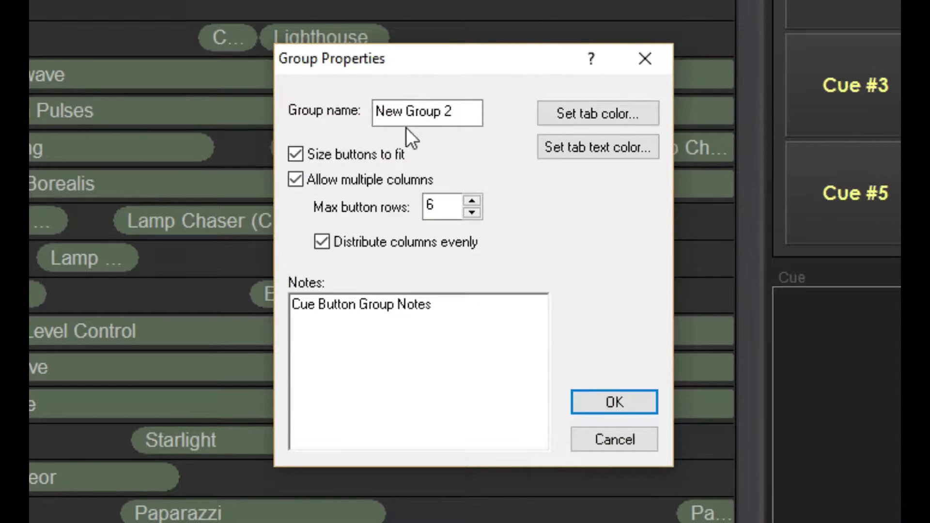
left_click(407, 116)
key("ctrl+a")
type("My Buttons")
key("F1")
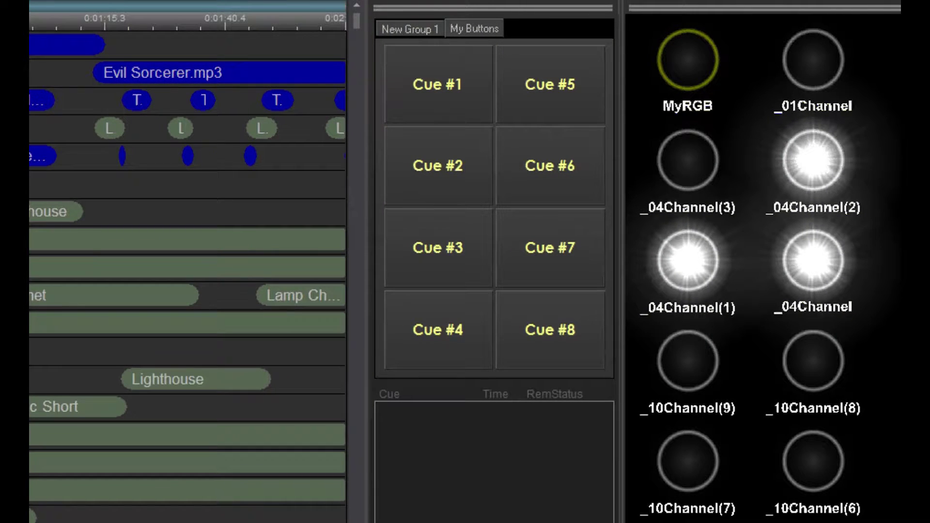
Step: Rename the New Group 1 cue button group to "These Buttons"
left_click(417, 29)
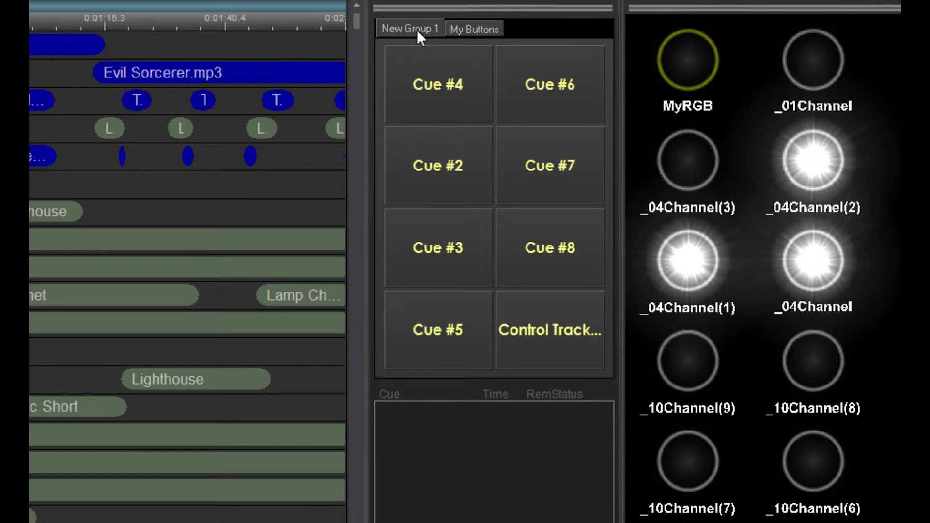
right_click(416, 29)
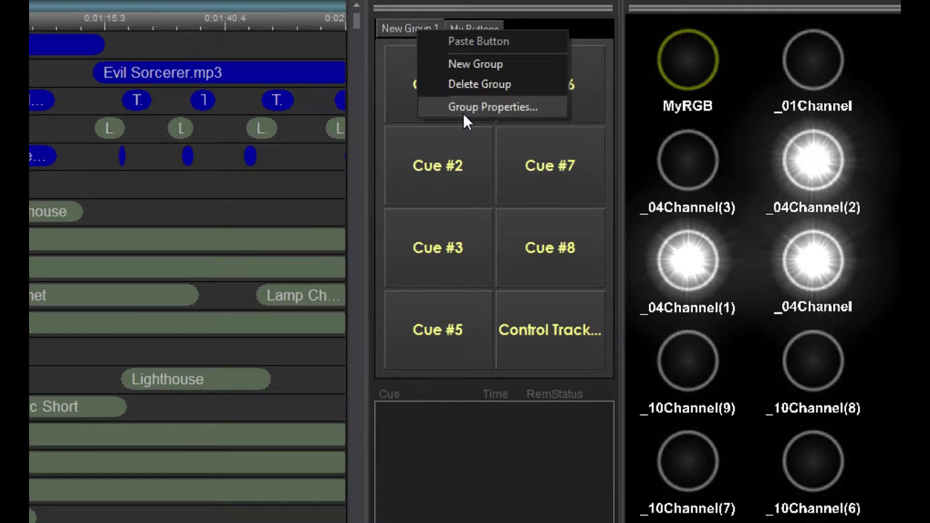
left_click(463, 111)
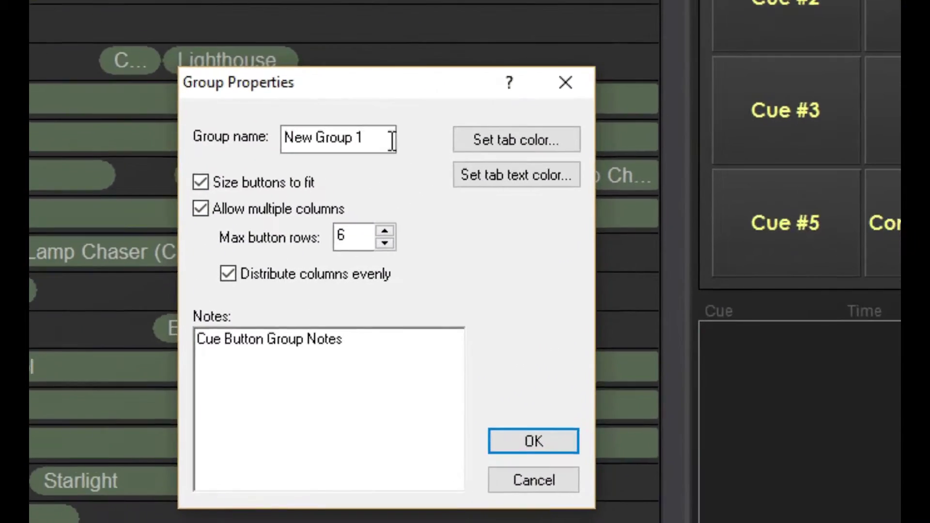
left_click_drag(392, 141, 194, 131)
type("These")
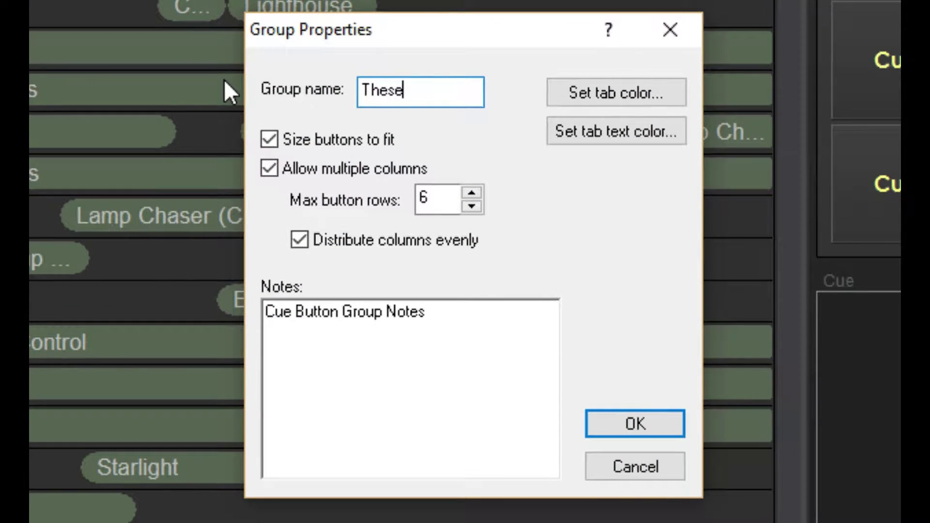
type(" Buttons")
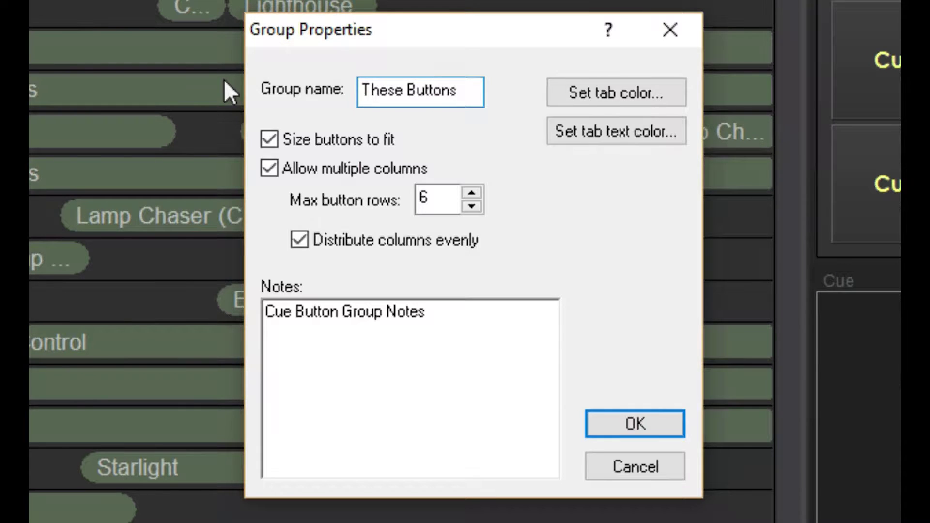
key("Return")
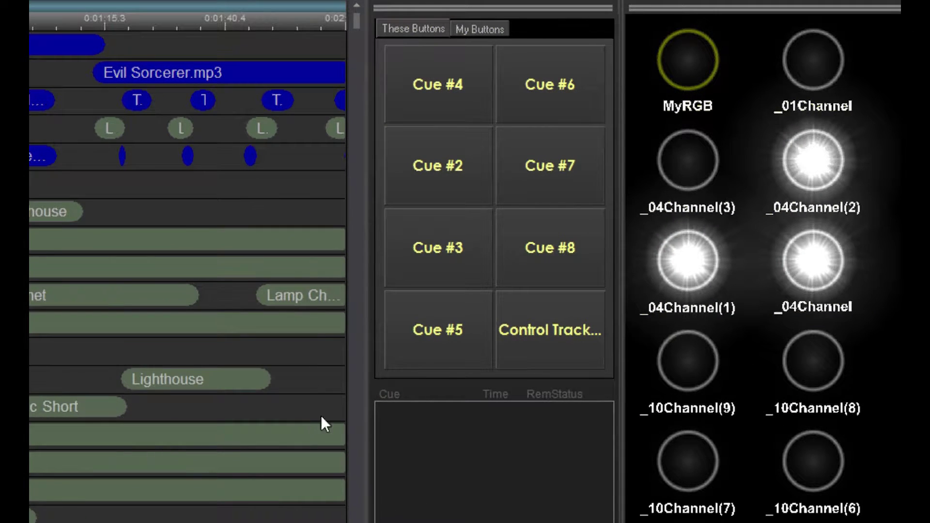
Step: Examine the playlist, audio file, event and timeline sources in the Control Tracks button's properties, and keep Timeline with Control Tracks--Channel Merging
right_click(516, 315)
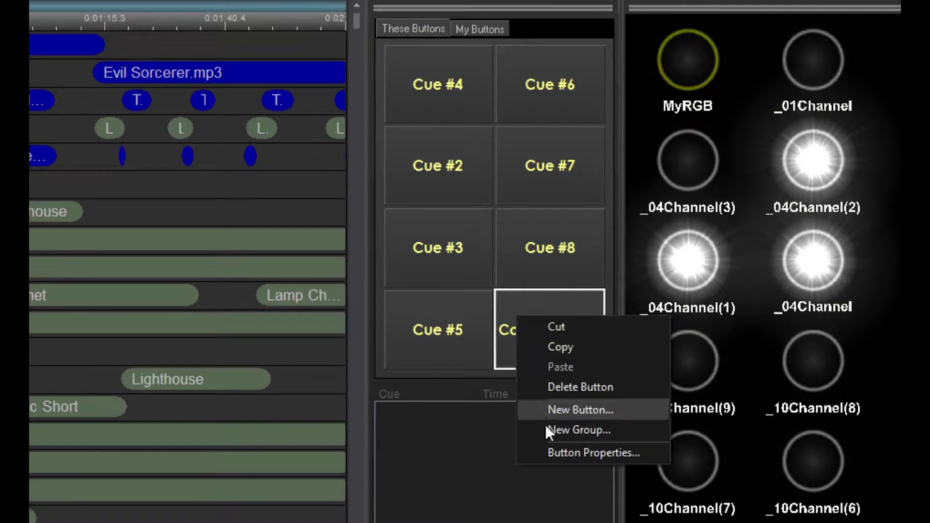
left_click(547, 453)
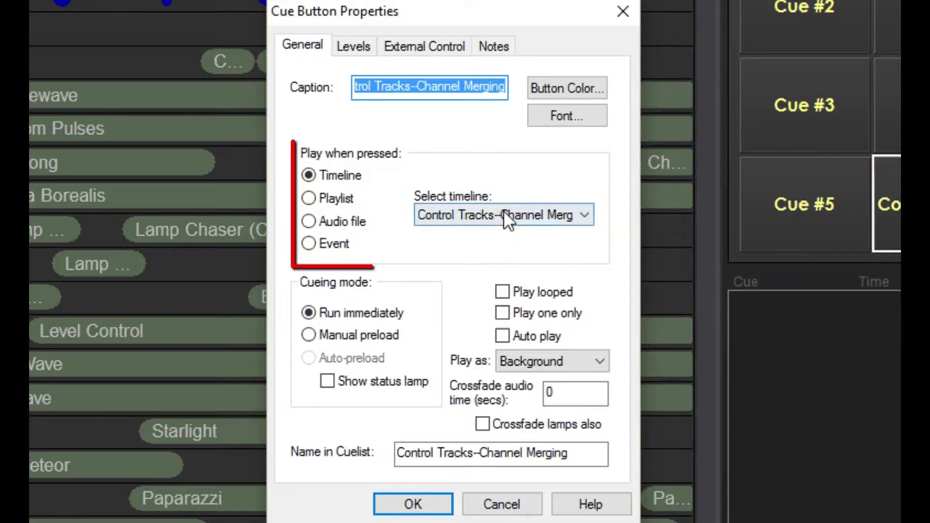
left_click(333, 196)
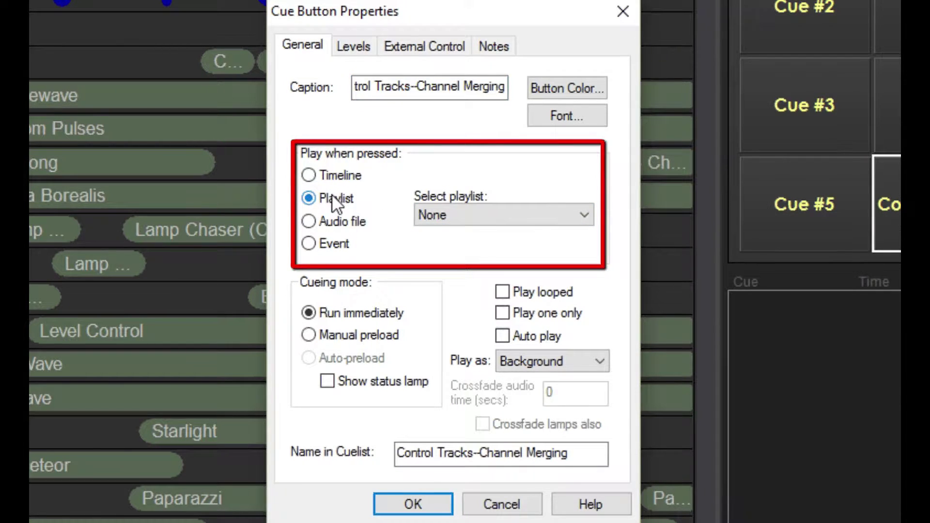
left_click(330, 221)
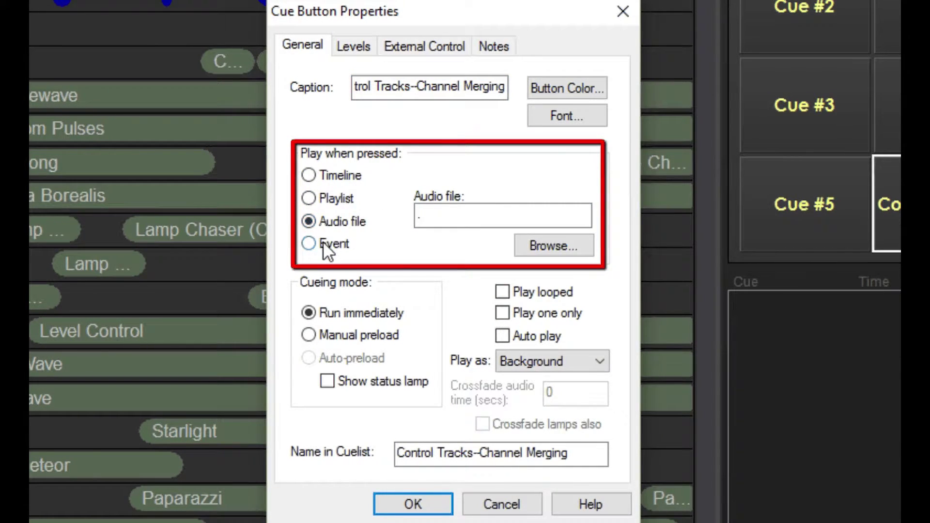
left_click(322, 242)
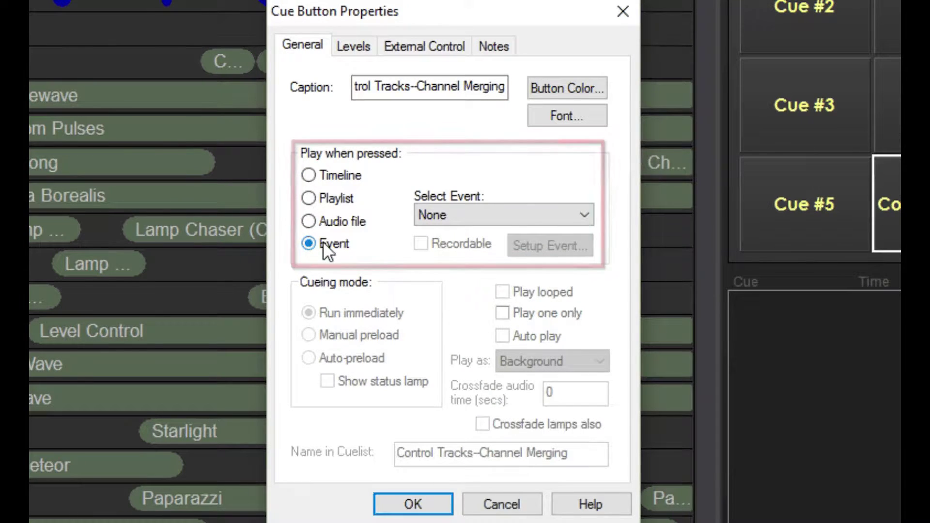
left_click(335, 178)
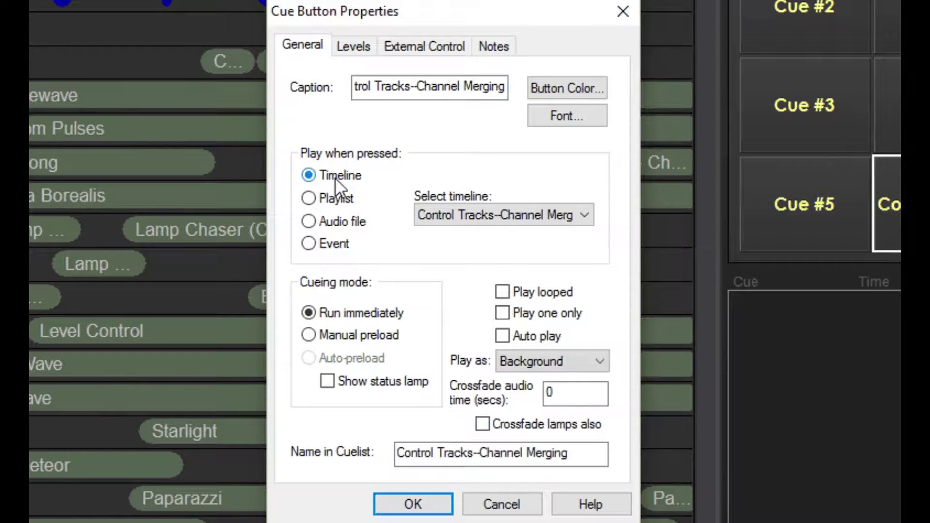
left_click(433, 204)
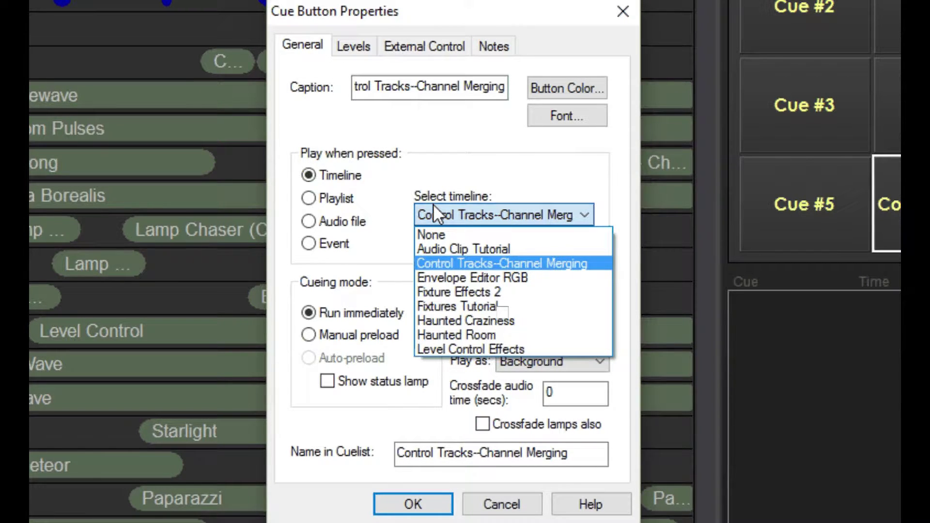
left_click(433, 205)
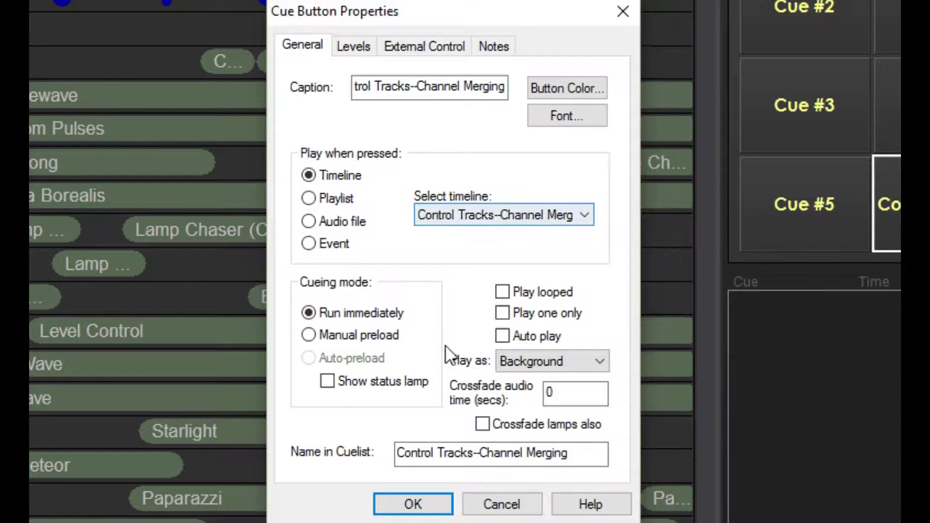
left_click(426, 505)
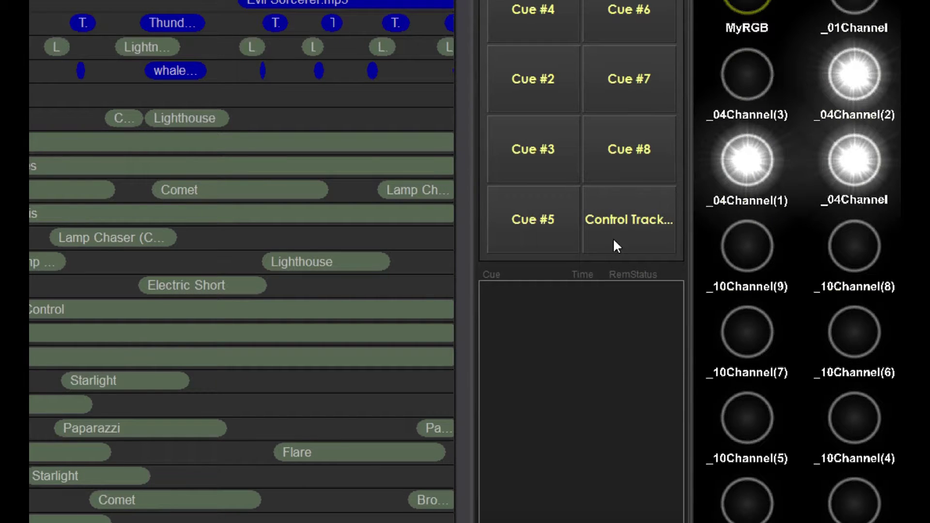
Step: Trigger the Control Tracks cue button several times in quick succession to check how its plays overlap in the cue list
left_click(614, 241)
left_click(614, 241)
left_click(614, 241)
left_click(614, 241)
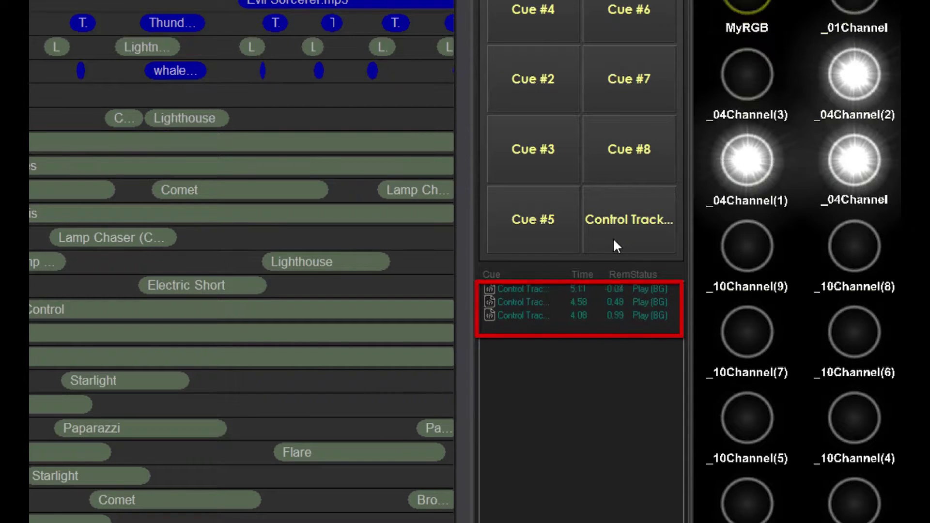
Step: Enable Play one only for the Control Tracks cue button and trigger the cue to test it
right_click(614, 241)
left_click(639, 357)
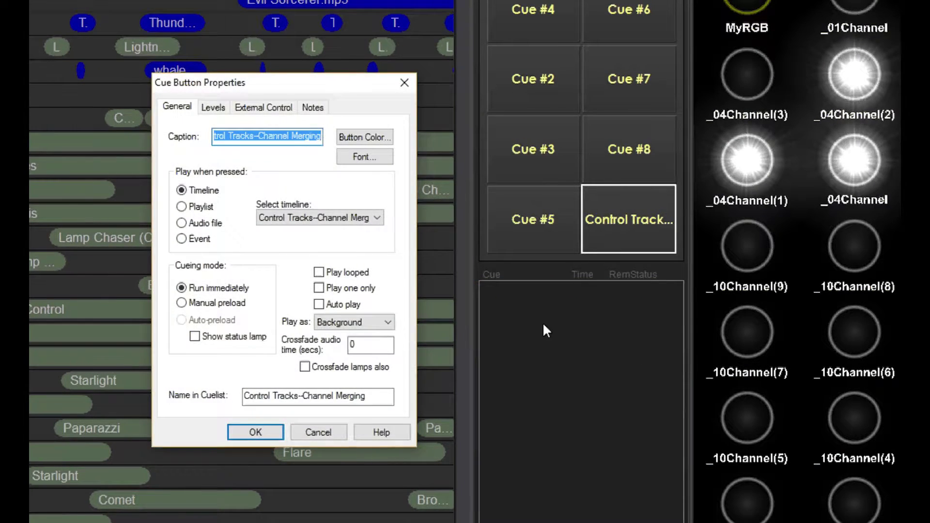
left_click(319, 288)
left_click(256, 432)
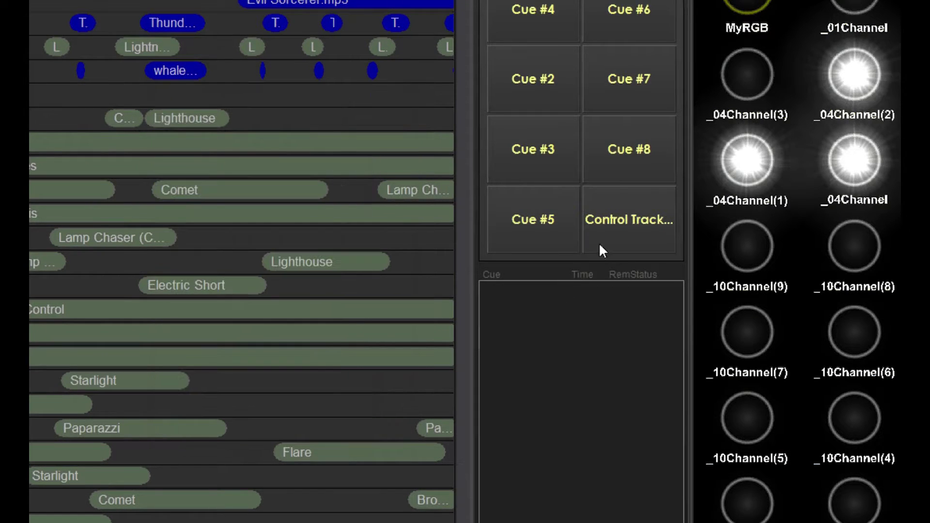
left_click(631, 231)
Step: Reopen the Control Tracks button's properties and examine the Play as background and foreground options, keeping Background
right_click(630, 222)
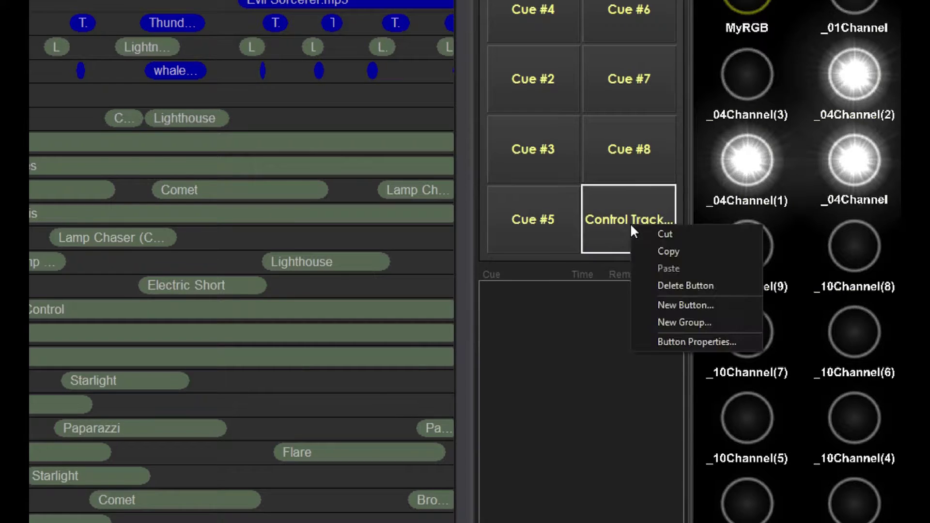
left_click(664, 339)
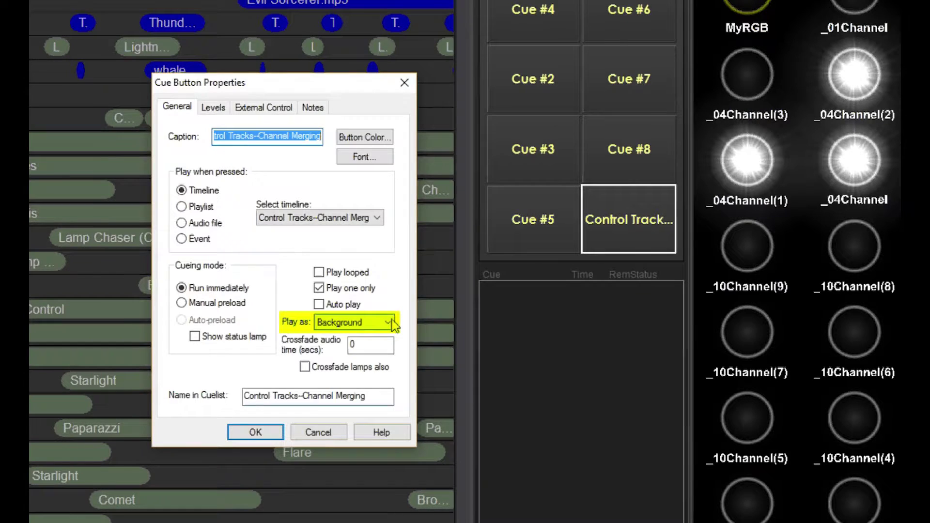
left_click(388, 322)
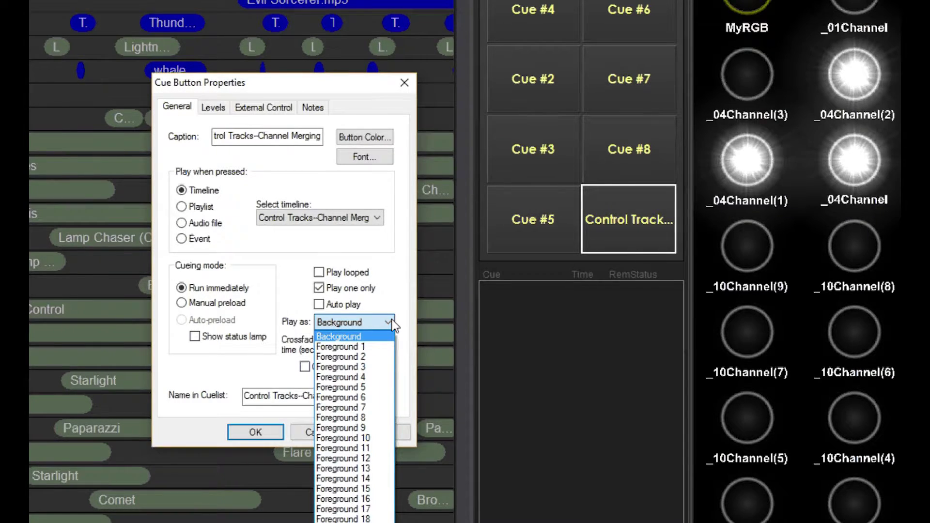
left_click(393, 326)
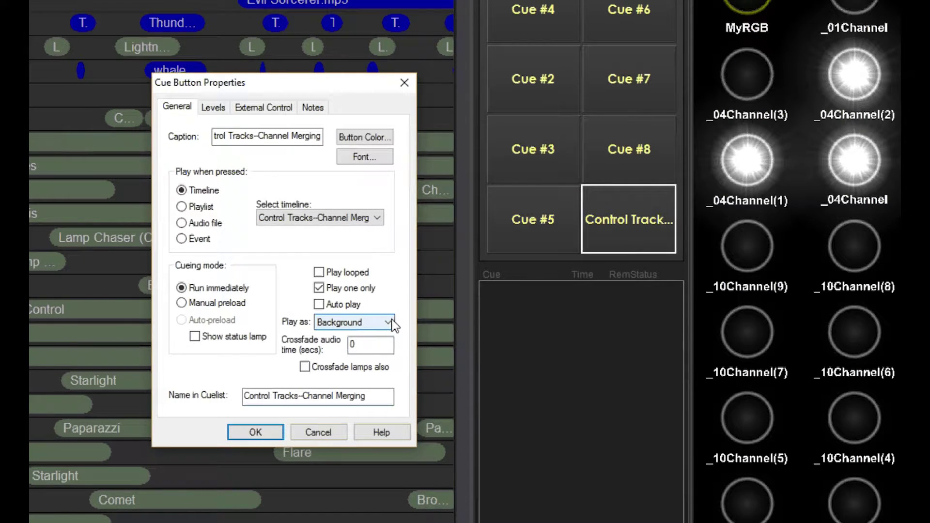
key("F1")
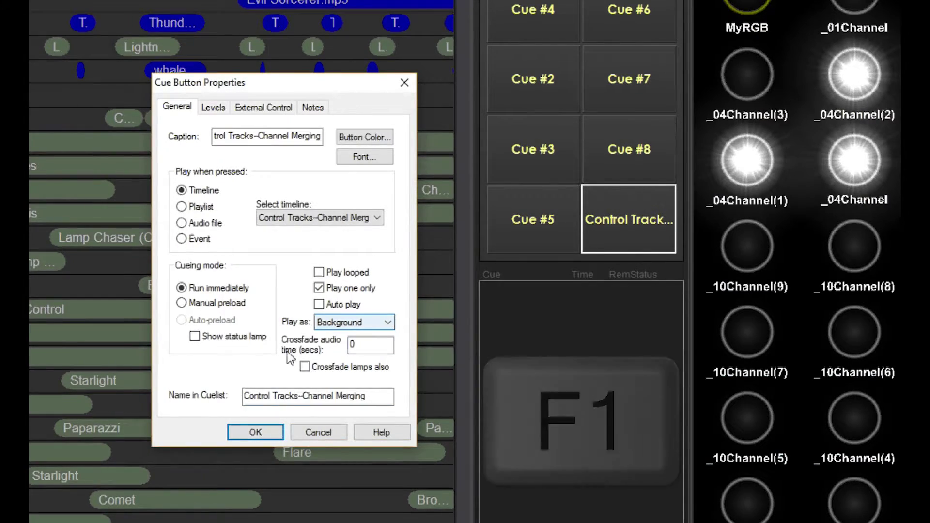
Step: Accept the cue button's properties, assign the Audio Clip Tutorial timeline to the Cue #4 button, and trigger a cue button to start playback
left_click(256, 432)
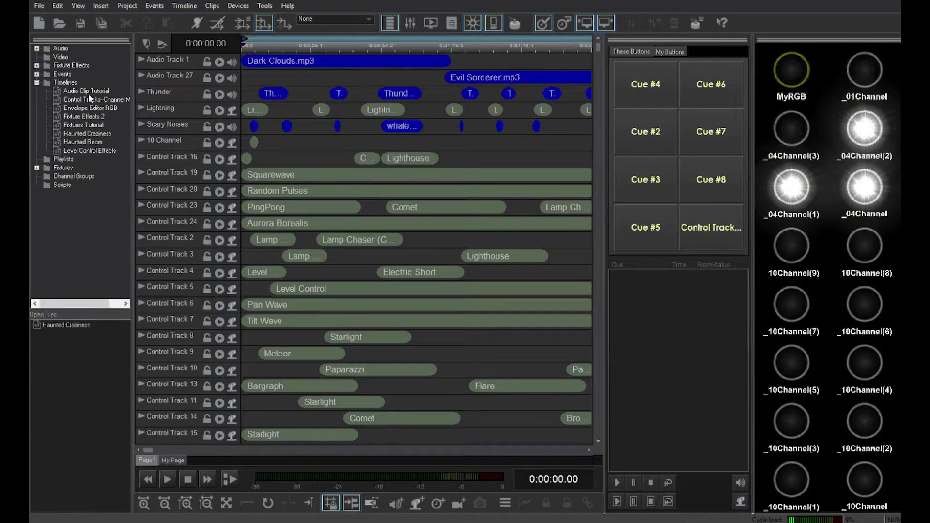
left_click_drag(88, 92, 646, 85)
left_click(709, 214)
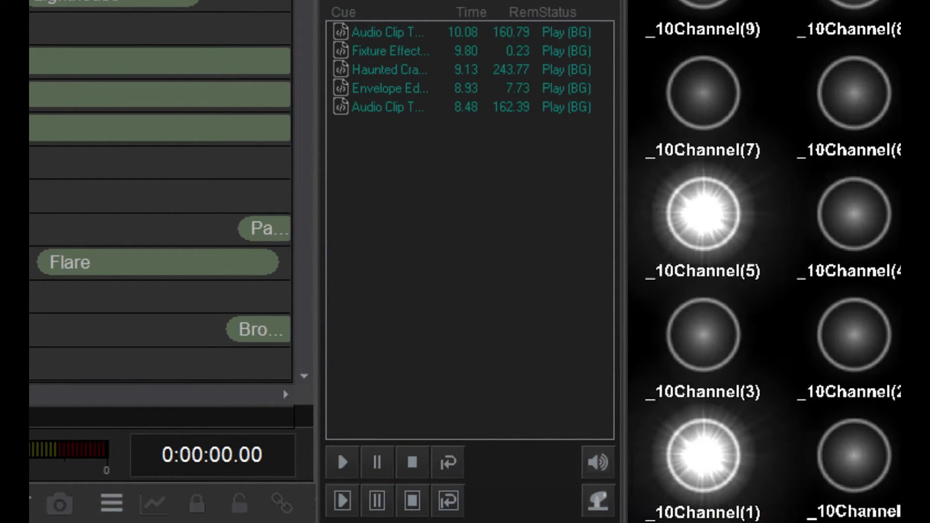
Step: Pause the first Audio Clip Tutorial cue in the cue list, and pause the Haunted Craziness cue by selecting both cues together
left_click(364, 29)
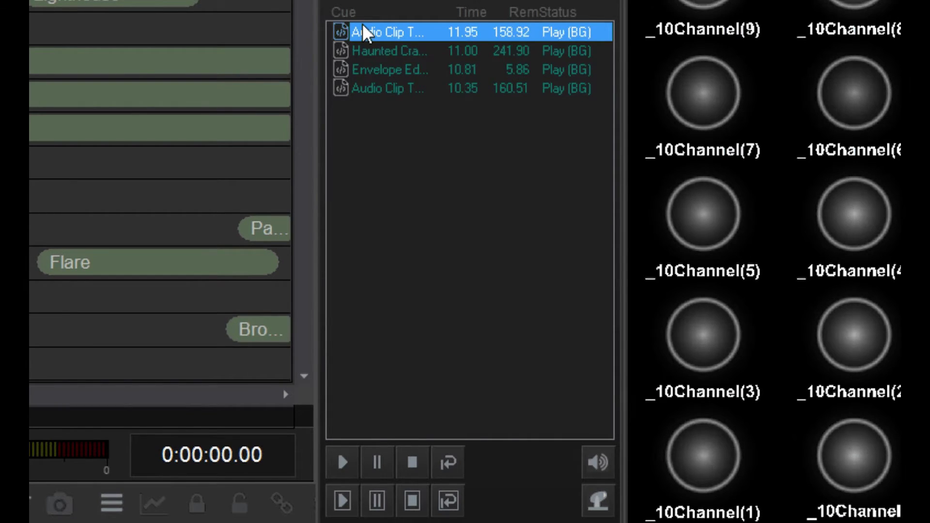
left_click(377, 460)
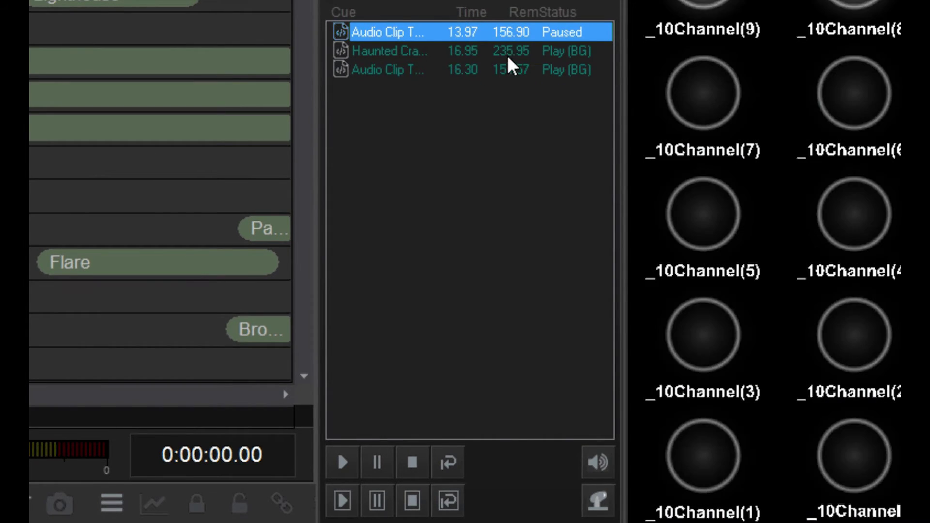
left_click(509, 51)
left_click(513, 32, "ctrl")
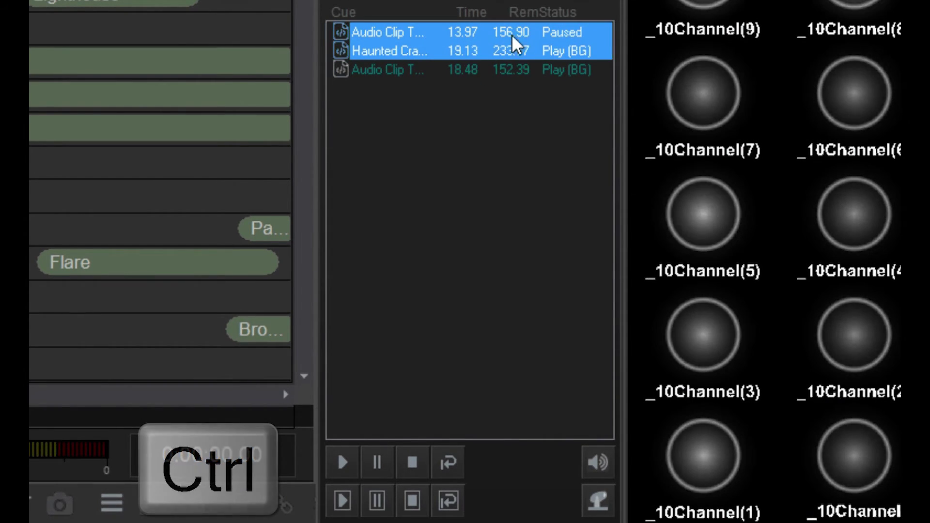
left_click(378, 462)
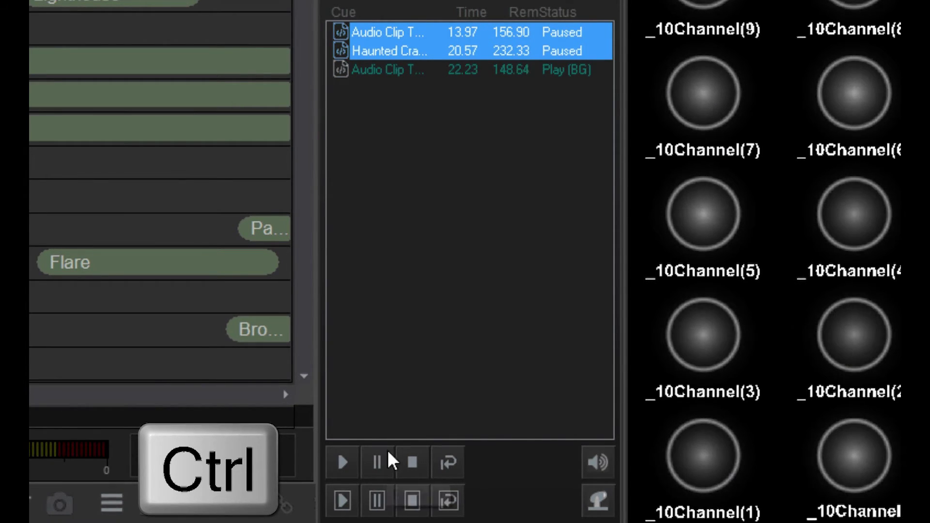